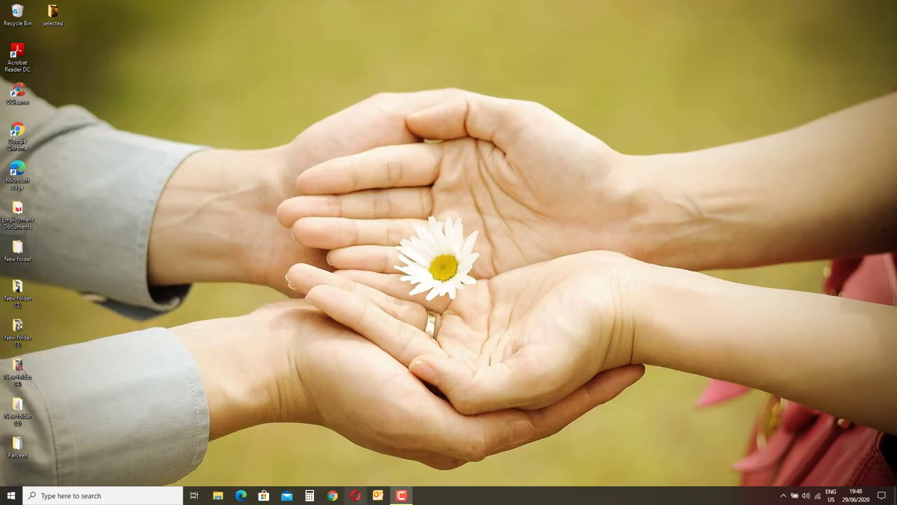
Step: Switch to Opera and open google.com
left_click(355, 496)
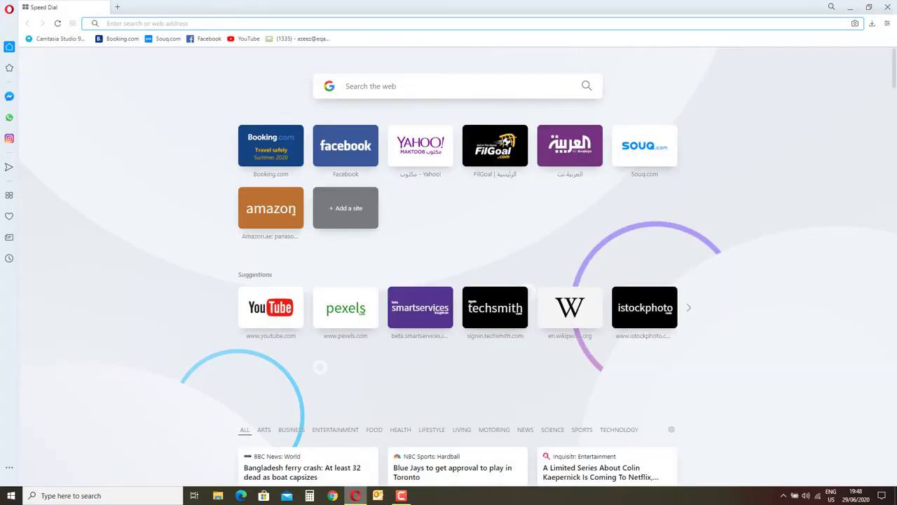
type("google.com")
key("Return")
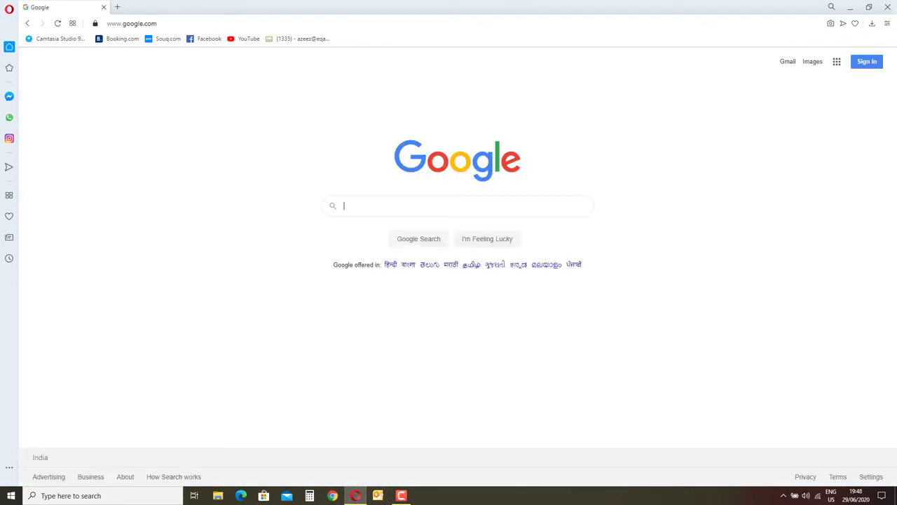
Step: Search Google for "ica smart services" and open the ICA Smart Services portal from the results
type("ic")
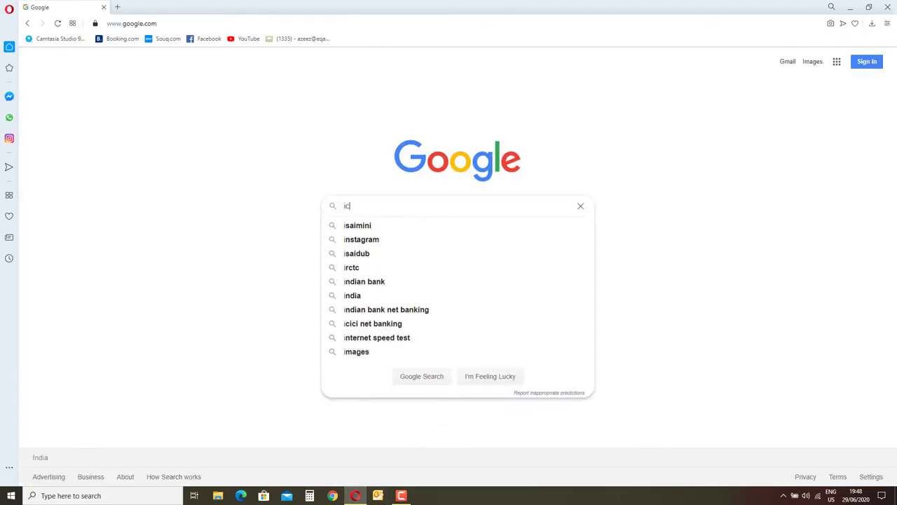
type("a smart services")
key("Return")
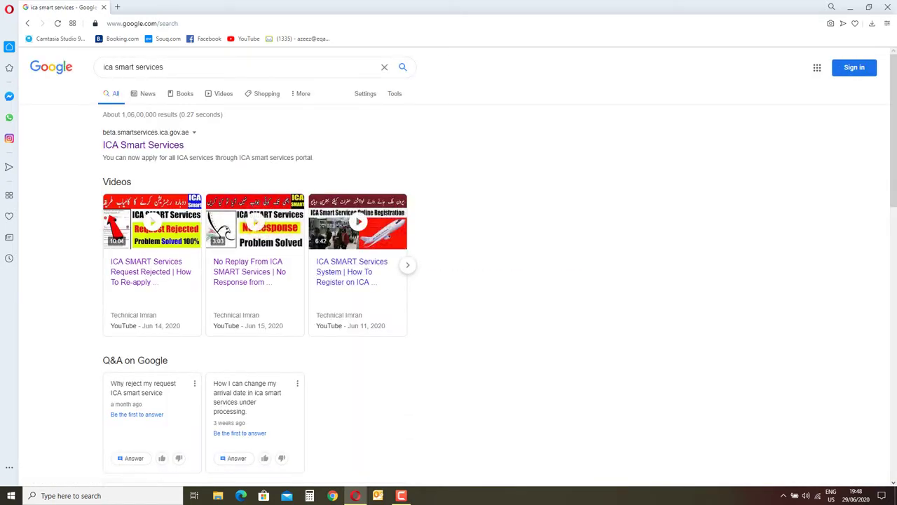
left_click(143, 145)
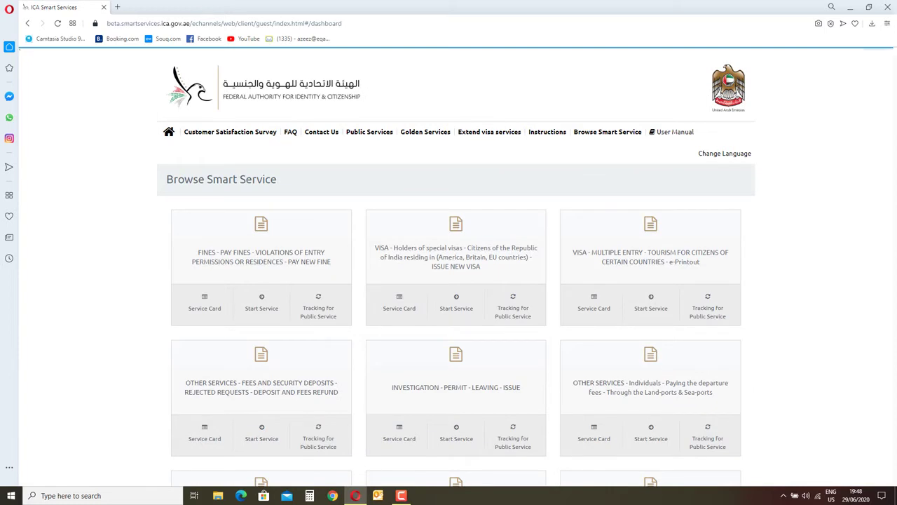
Step: Start the service "OTHER SERVICES - RESIDENTS OUTSIDE UAE - ENTRY PERMISSION - ISSUE" from the Browse Smart Service list
scroll(456, 267, "down", 3)
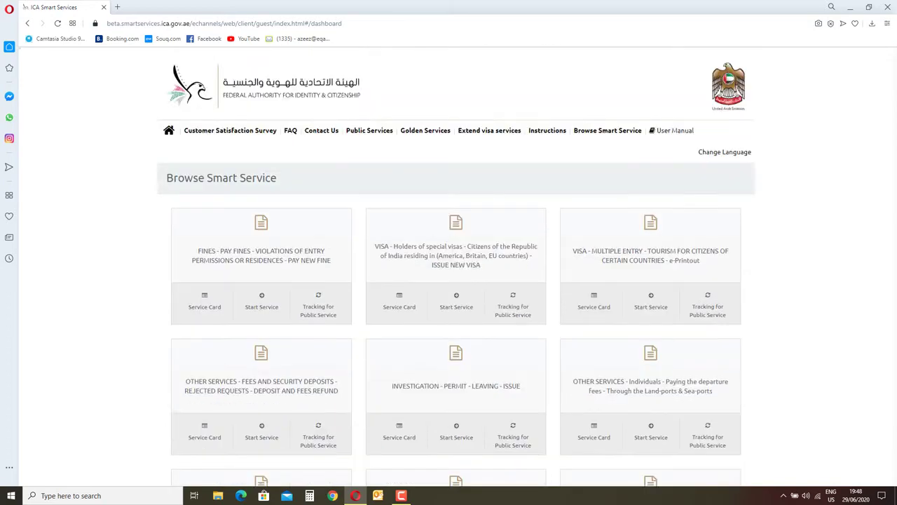
scroll(456, 266, "down", 4)
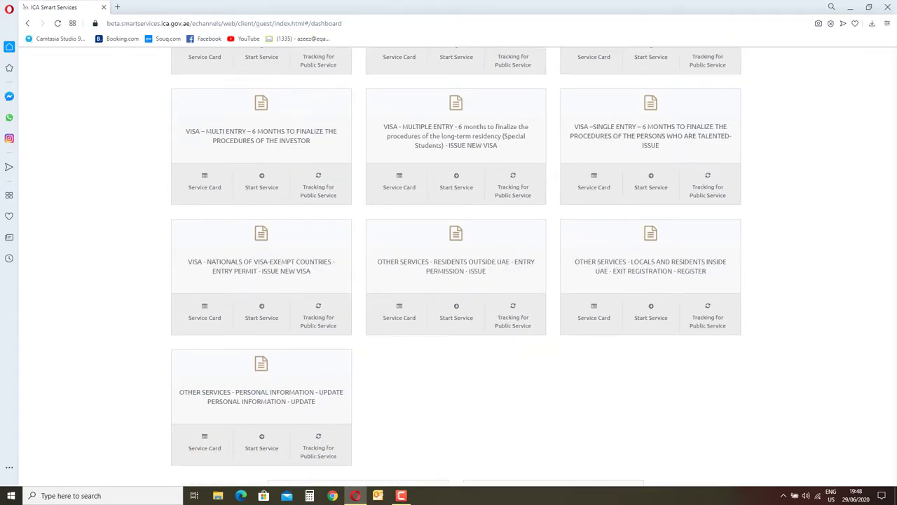
scroll(456, 267, "down", 1)
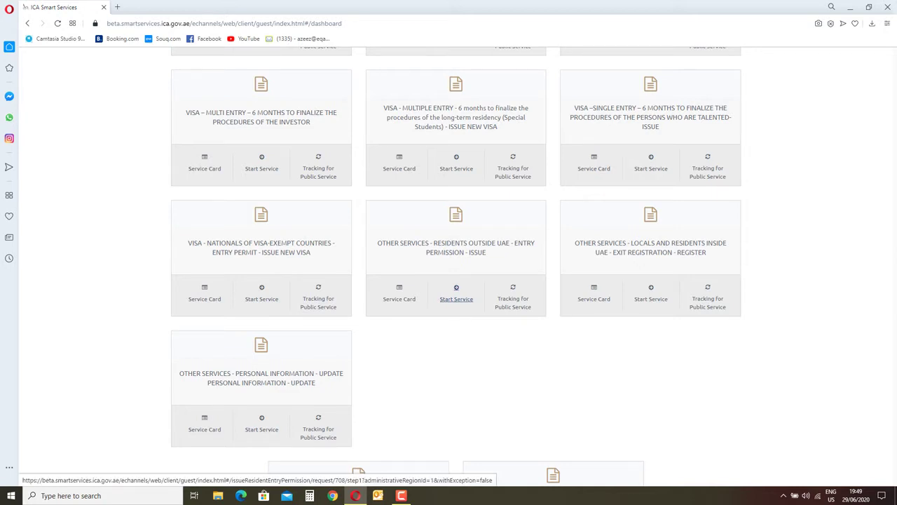
left_click(456, 294)
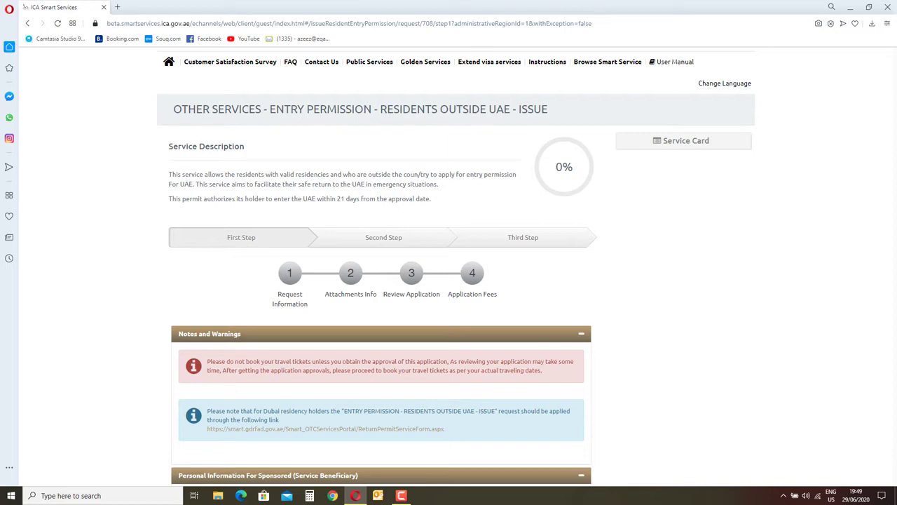
Step: Review the entry permission form's notes and warnings and the personal information fields for the sponsored person
scroll(449, 280, "down", 3)
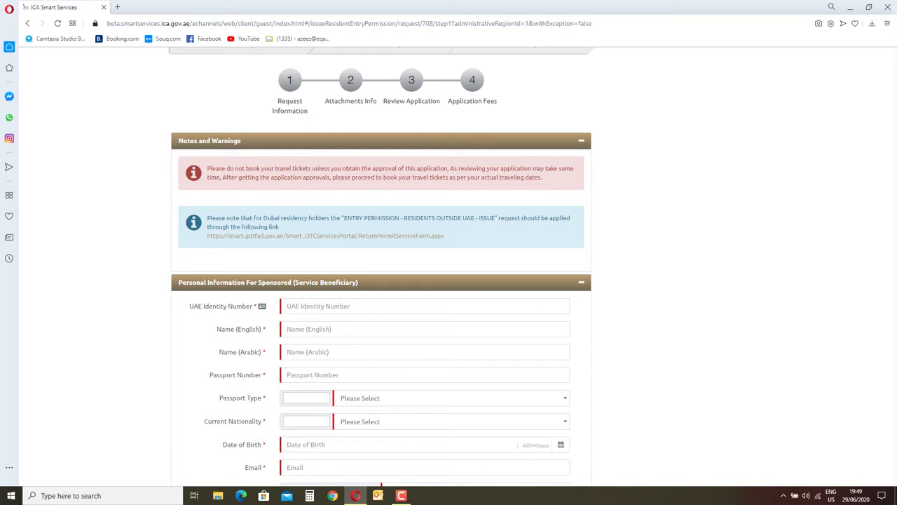
scroll(449, 281, "down", 1)
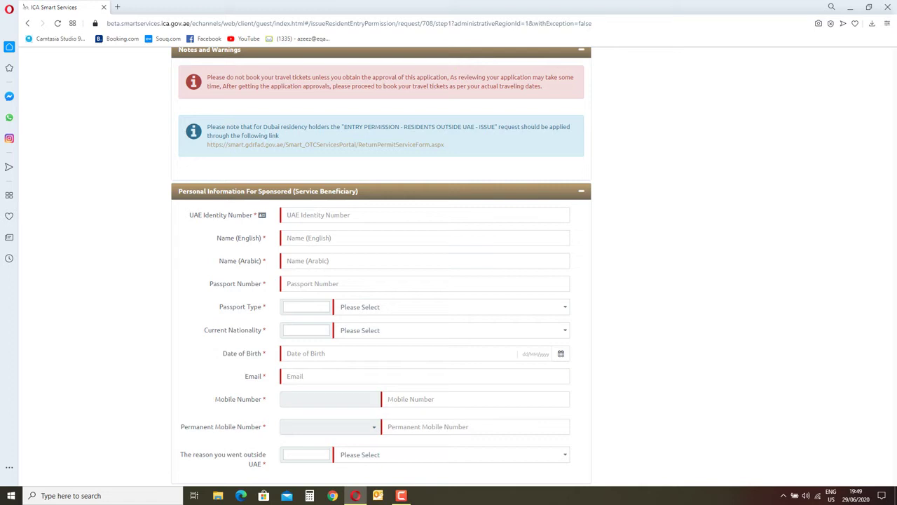
scroll(382, 266, "up", 1)
scroll(381, 267, "down", 1)
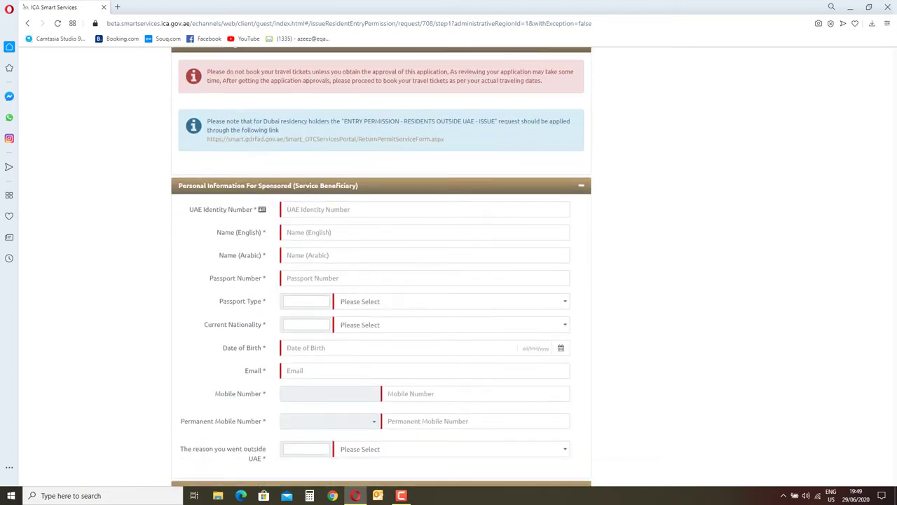
scroll(382, 266, "down", 1)
left_click(308, 176)
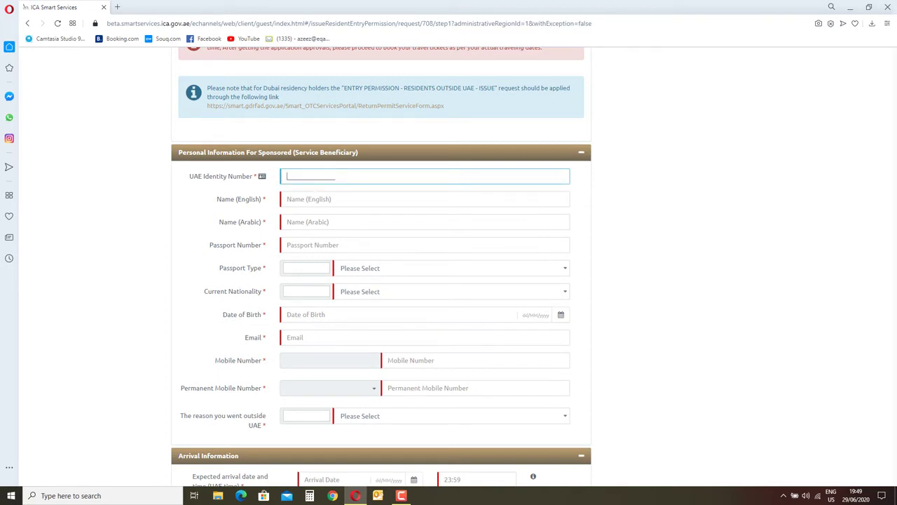
type("784")
key("BackSpace")
key("BackSpace")
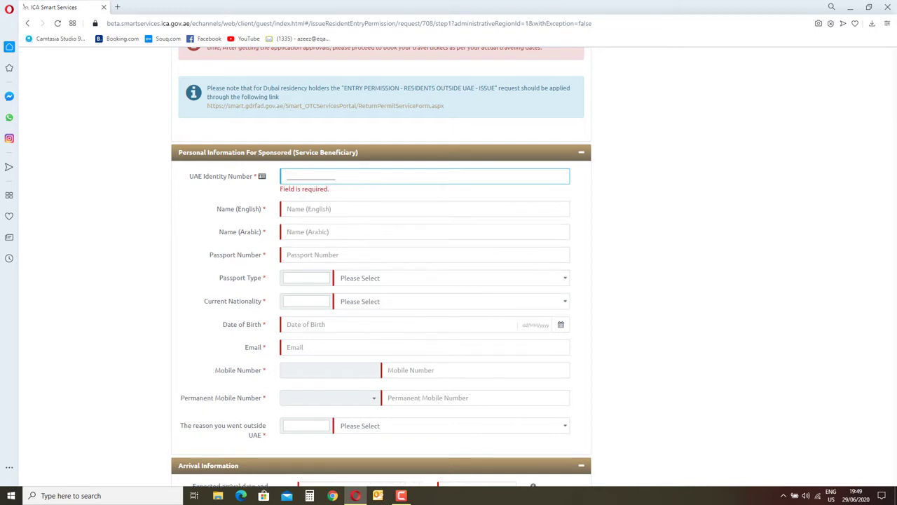
left_click(311, 209)
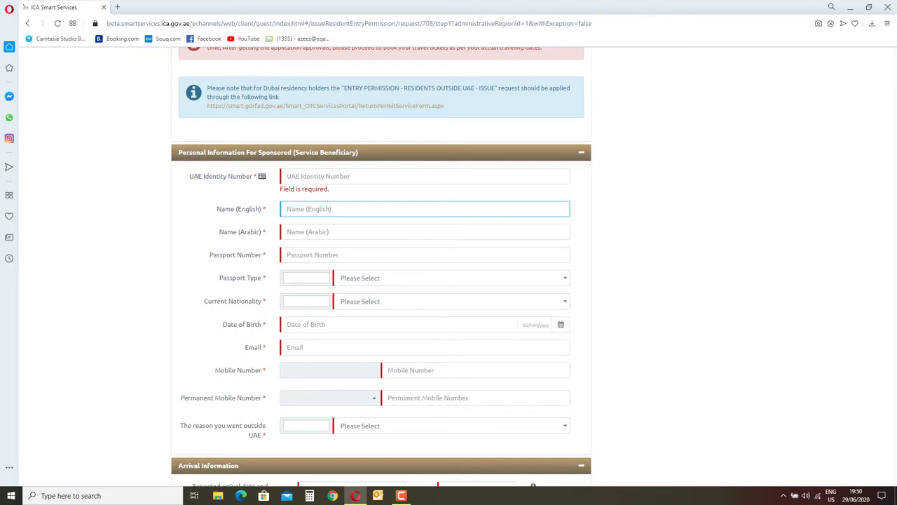
left_click(313, 254)
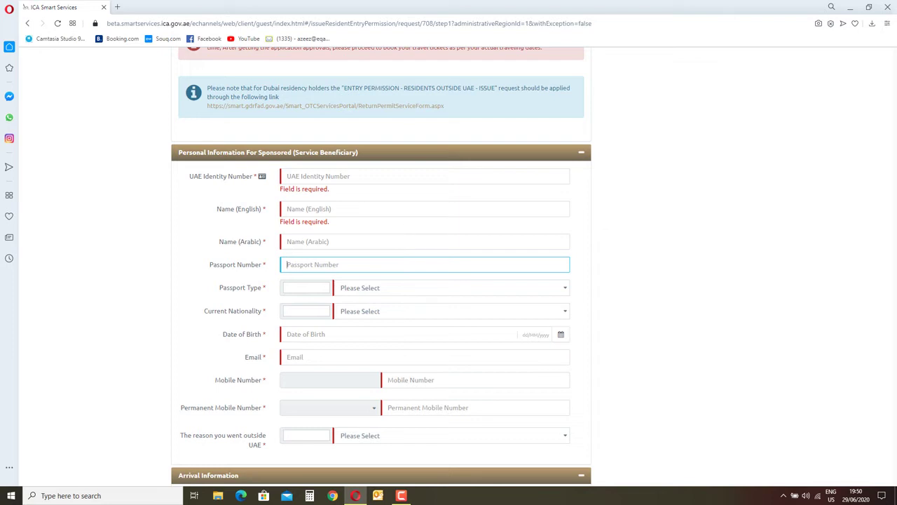
Step: Set the passport type to ORDINARY PASSPORT and the current nationality to INDIA
left_click(432, 289)
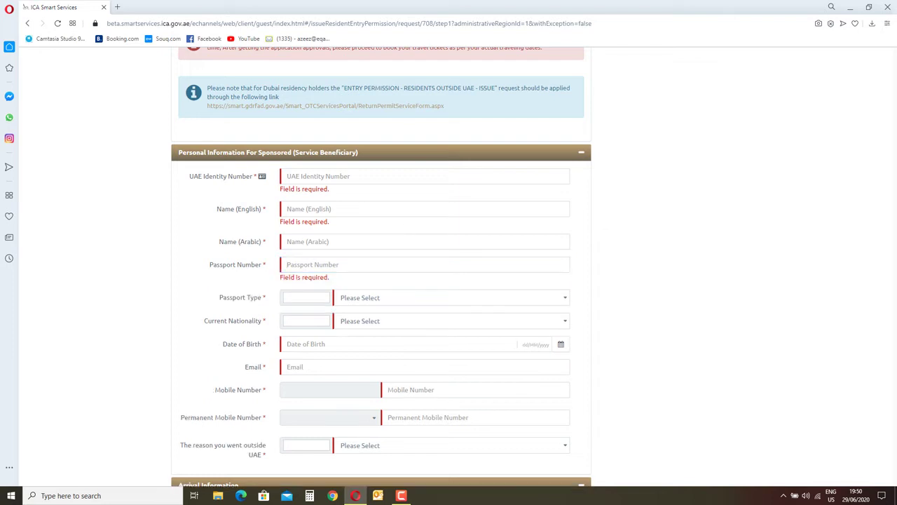
left_click(432, 297)
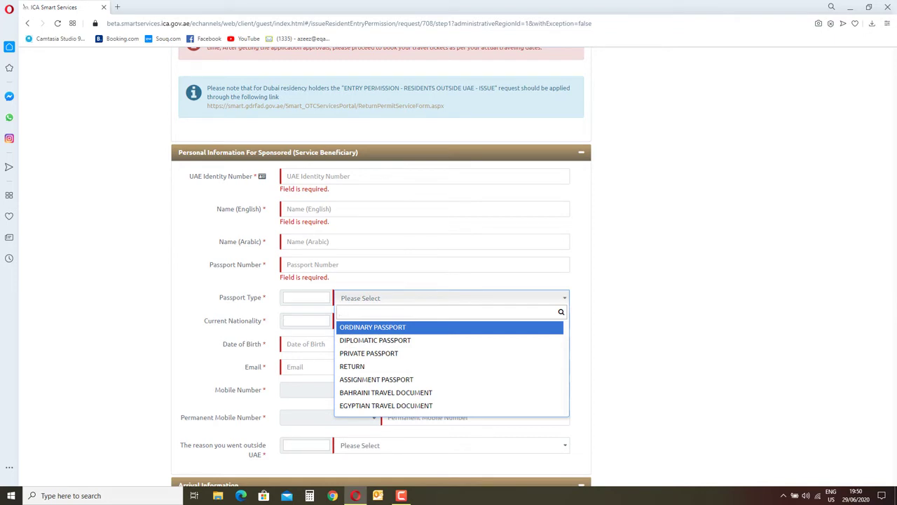
key("Return")
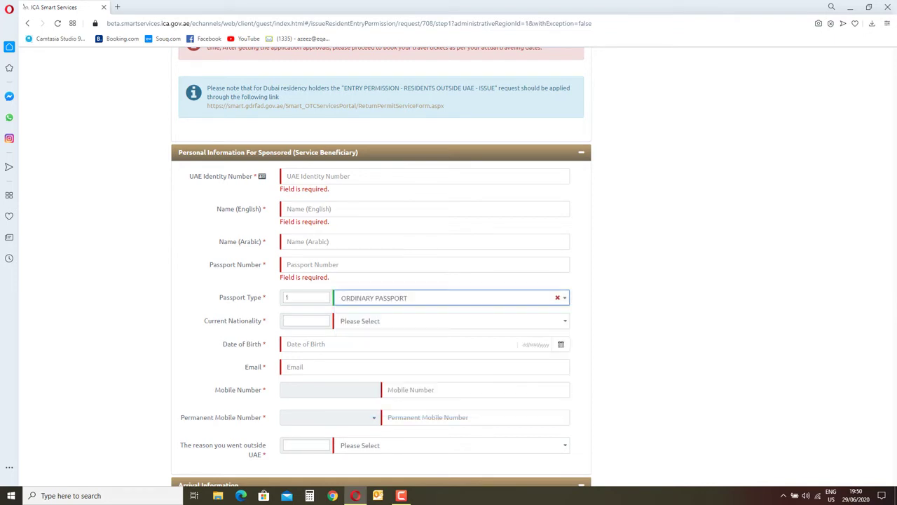
left_click(451, 320)
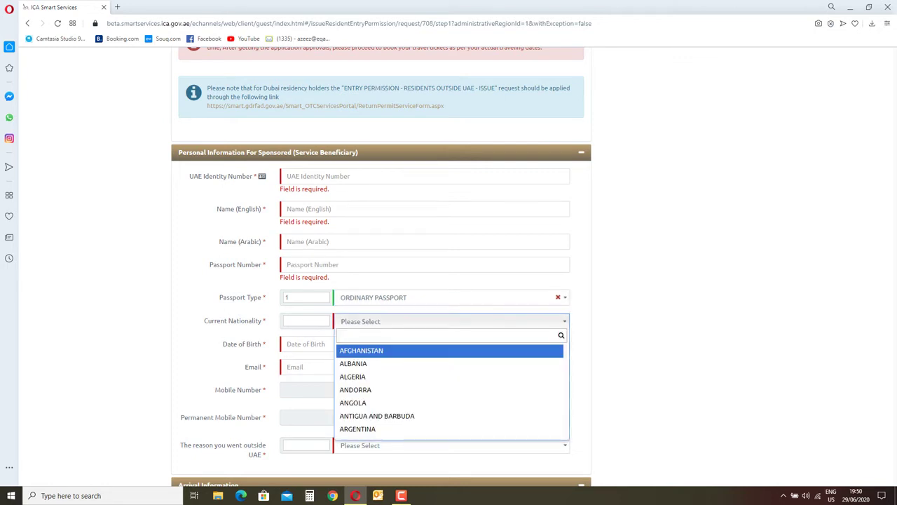
type("india")
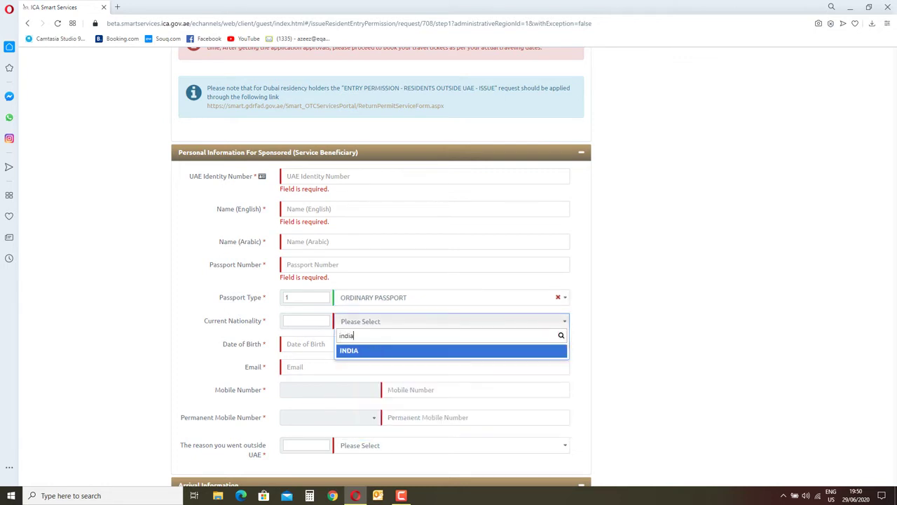
key("Return")
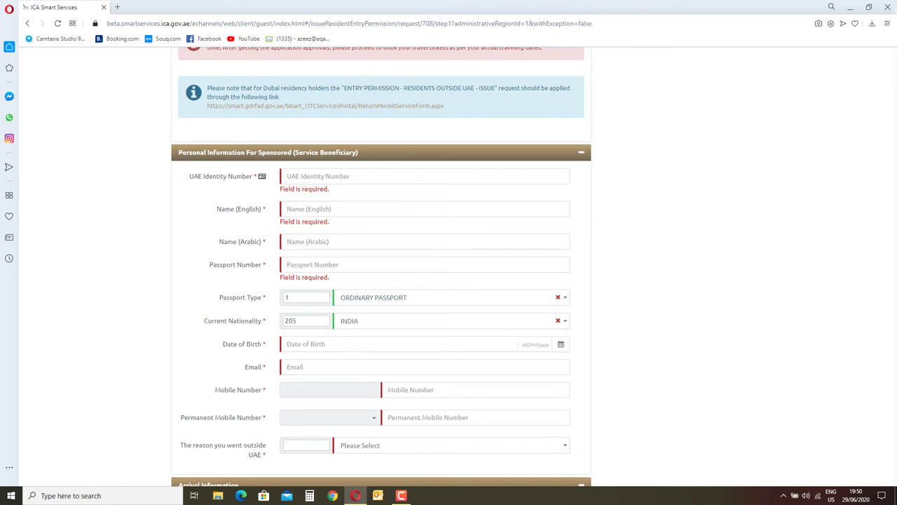
Step: Set the reason for having gone outside the UAE to Family Visit
scroll(382, 266, "down", 1)
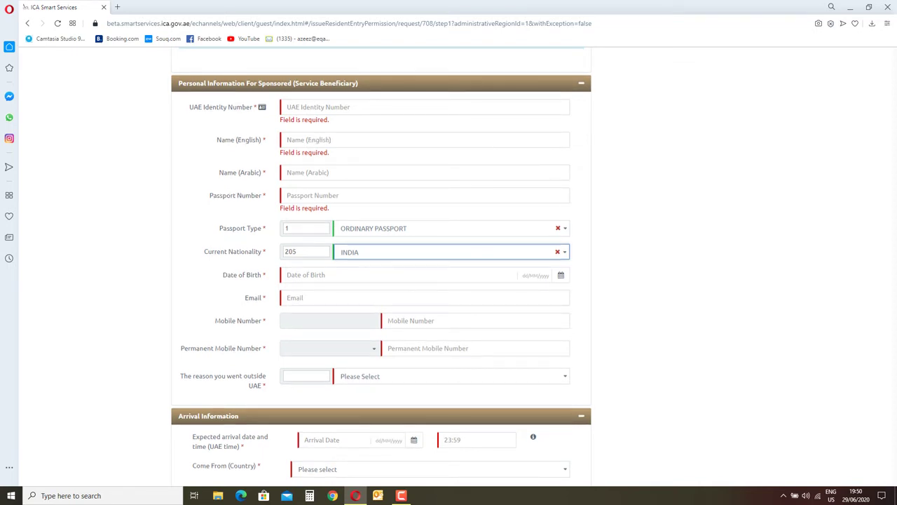
left_click(475, 320)
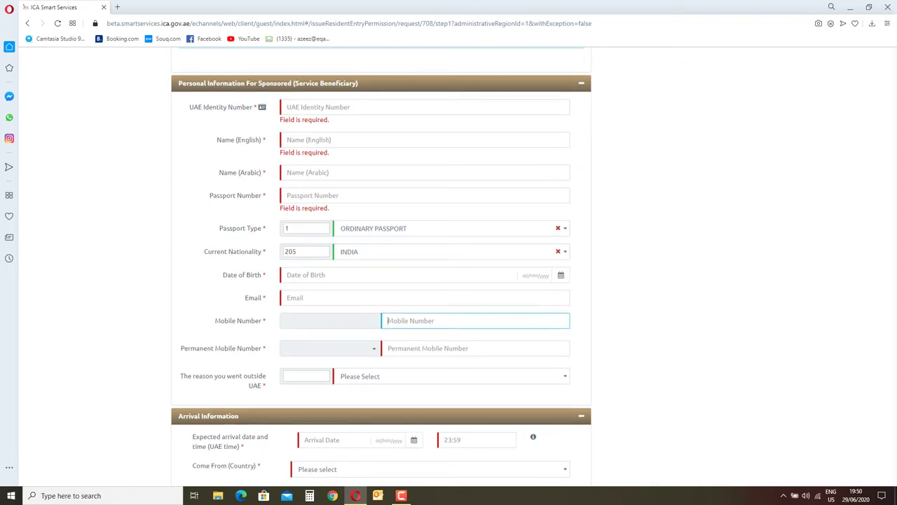
key("Tab")
scroll(381, 267, "down", 2)
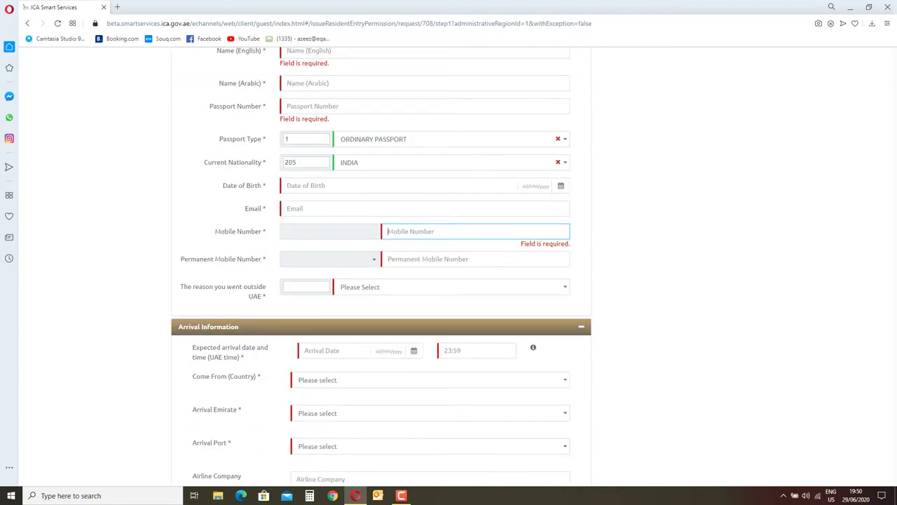
left_click(451, 287)
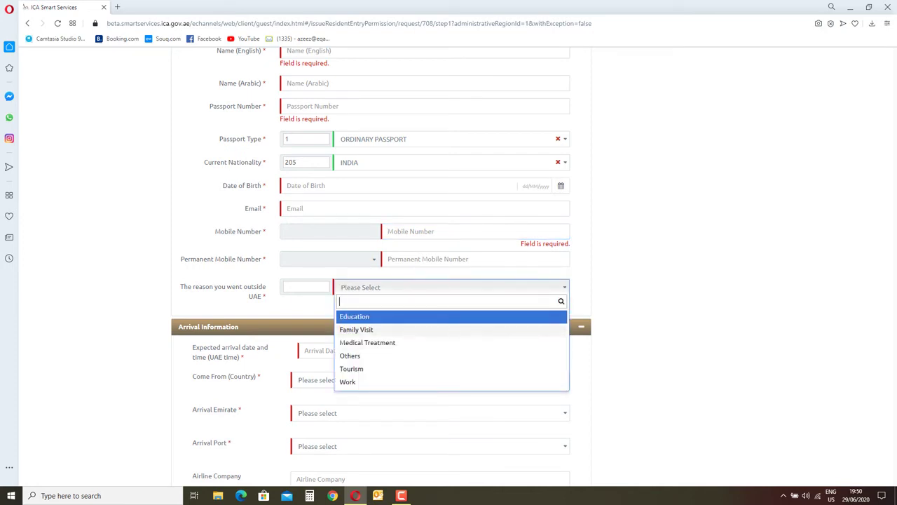
left_click(356, 329)
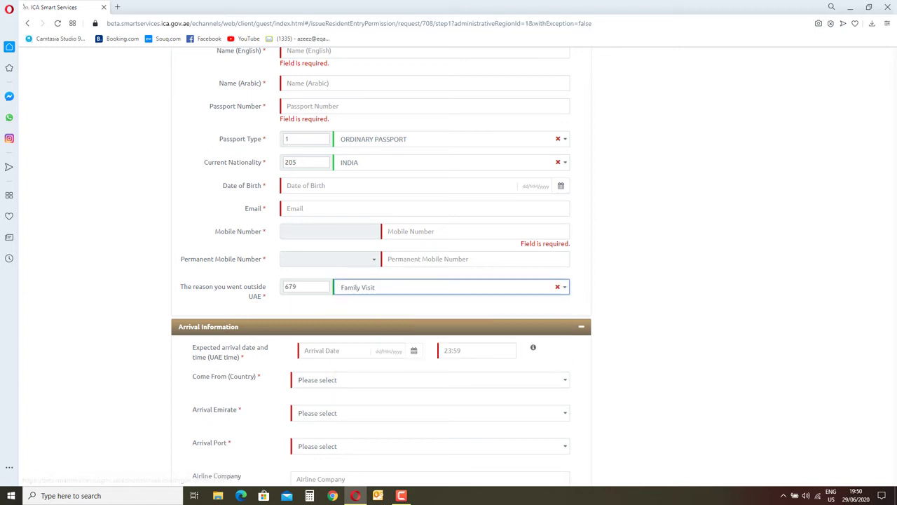
left_click(450, 287)
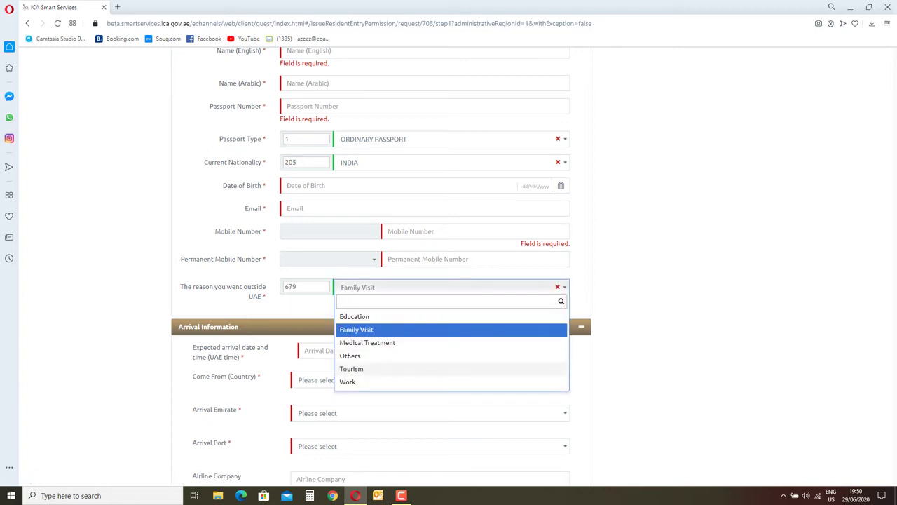
key("Return")
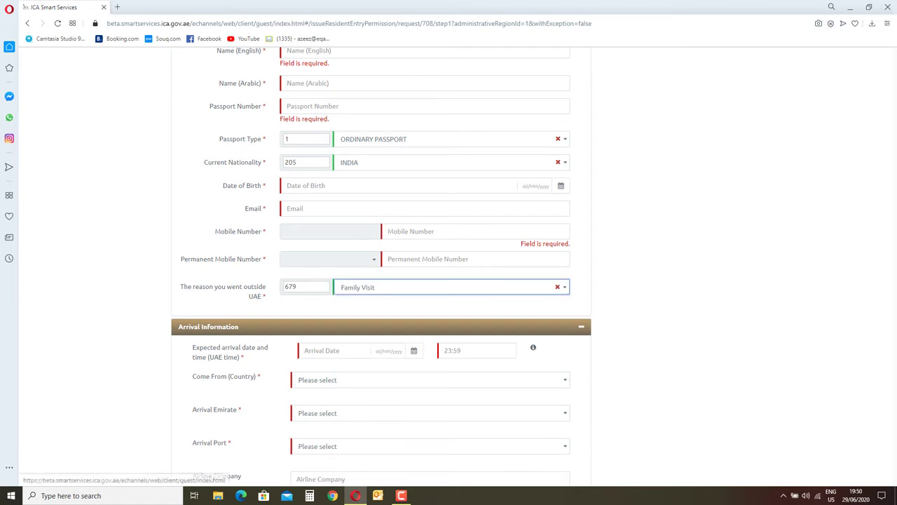
Step: Examine the Arrival Information section, including the arrival date and time fields and the country and arrival emirate options
scroll(449, 266, "down", 3)
left_click(304, 163)
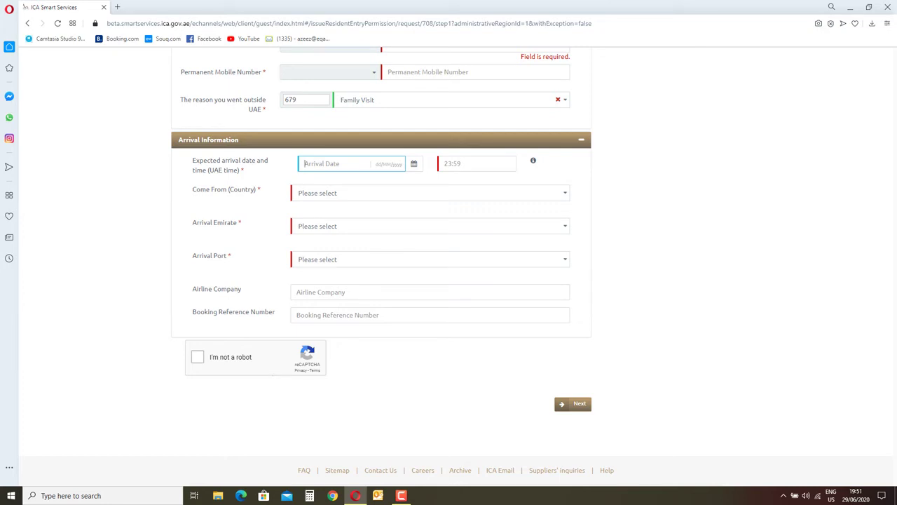
left_click(476, 164)
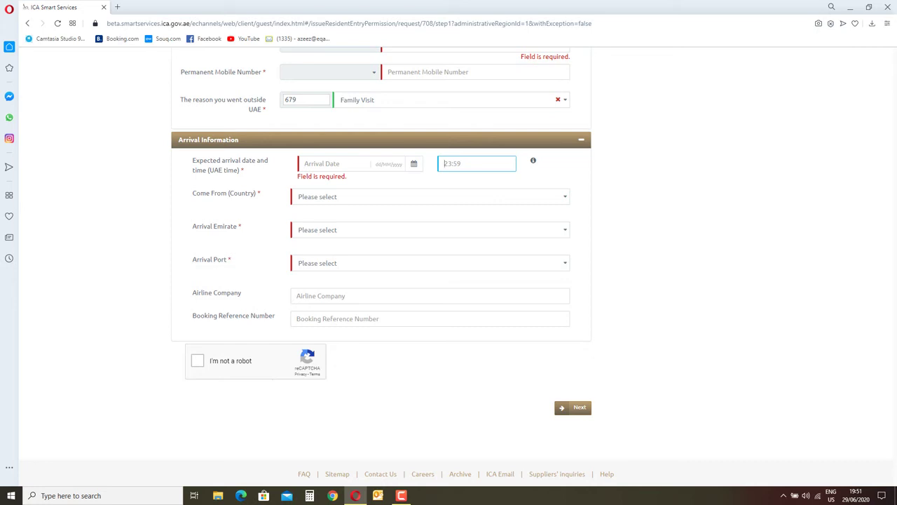
left_click(430, 196)
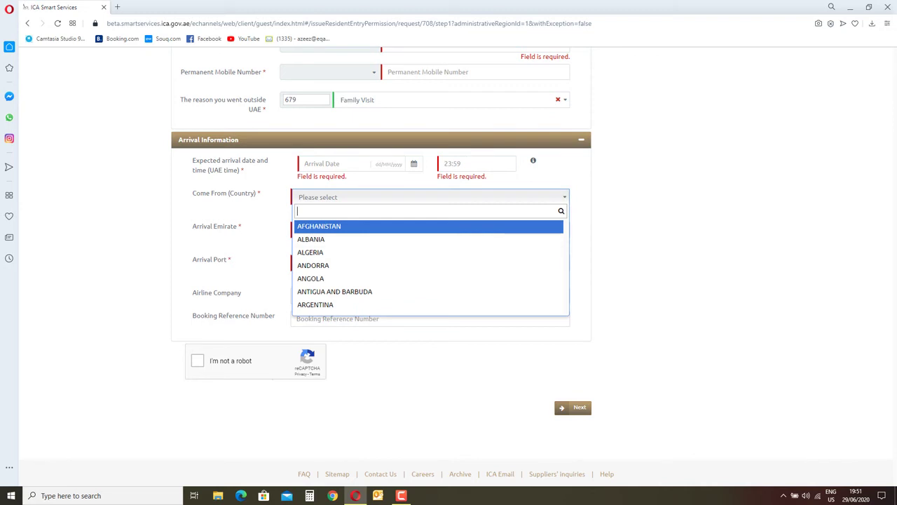
key("Escape")
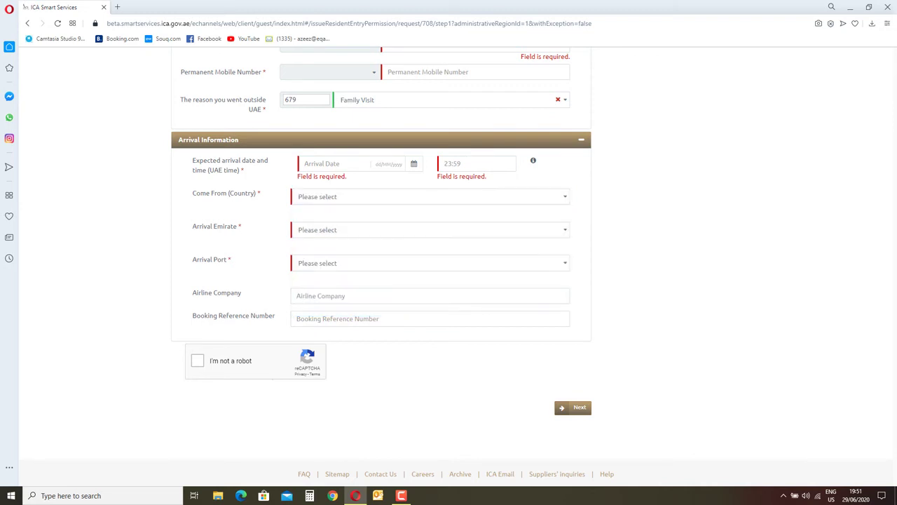
key("Tab")
key("Down")
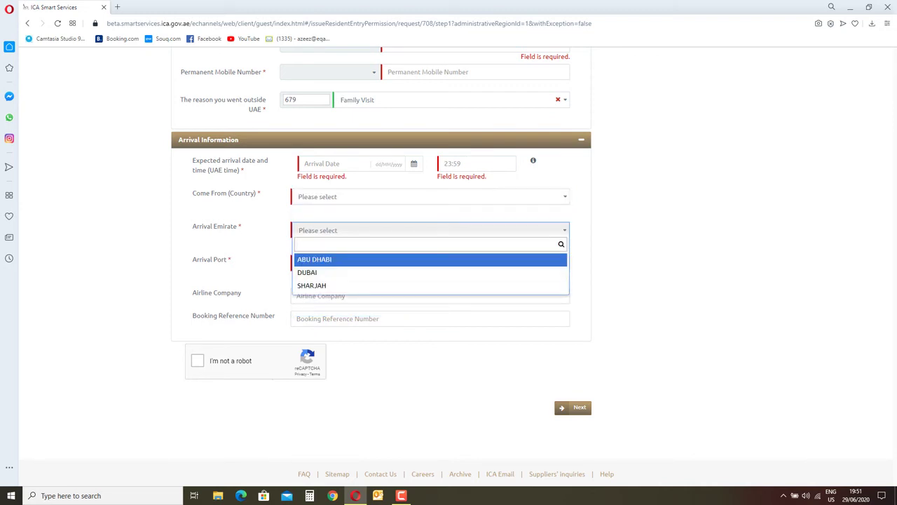
key("Escape")
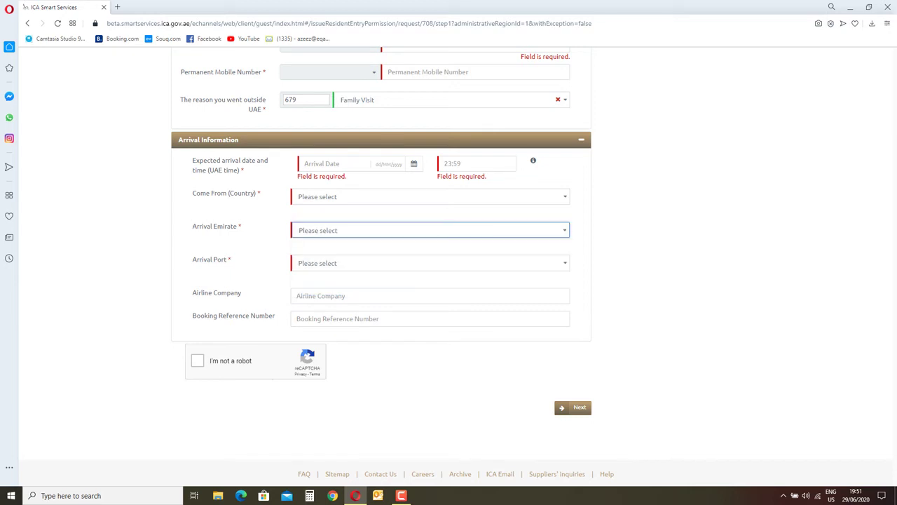
Step: Complete the "I'm not a robot" reCAPTCHA check below the arrival information by selecting all images with boats and verifying the selection
left_click(197, 360)
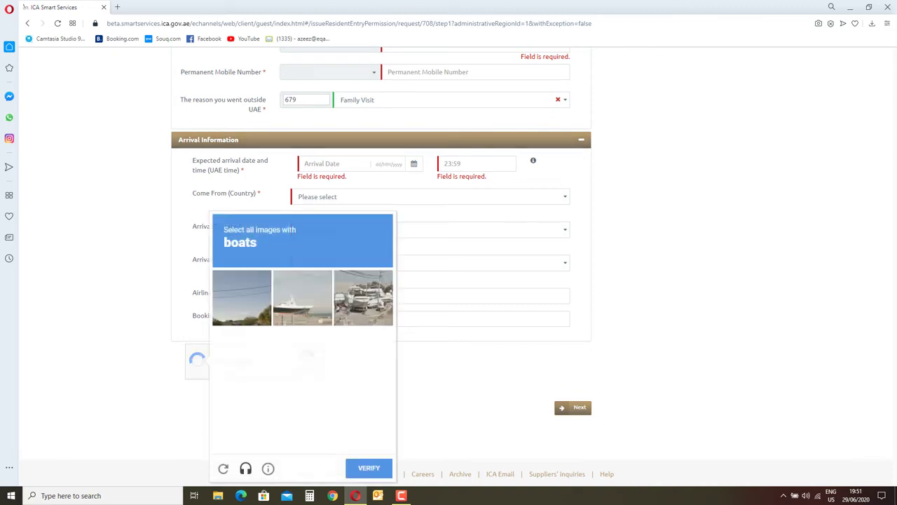
left_click(302, 299)
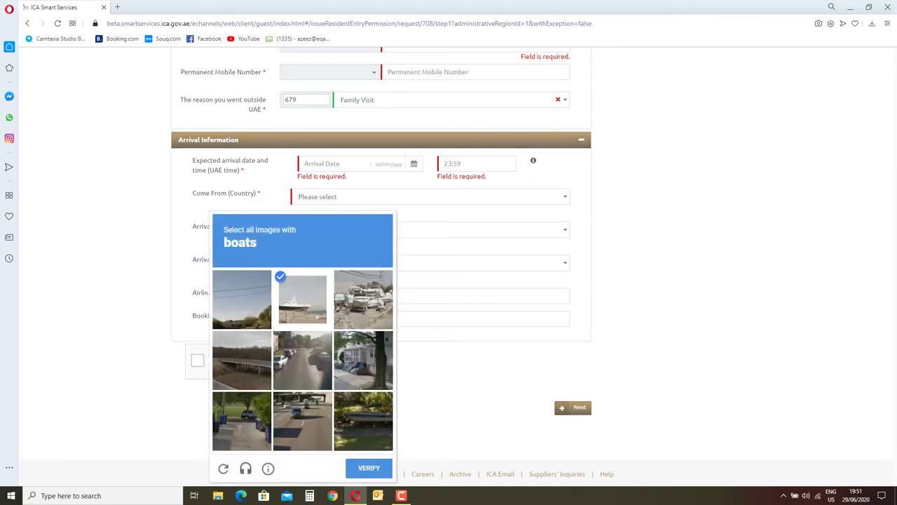
left_click(363, 299)
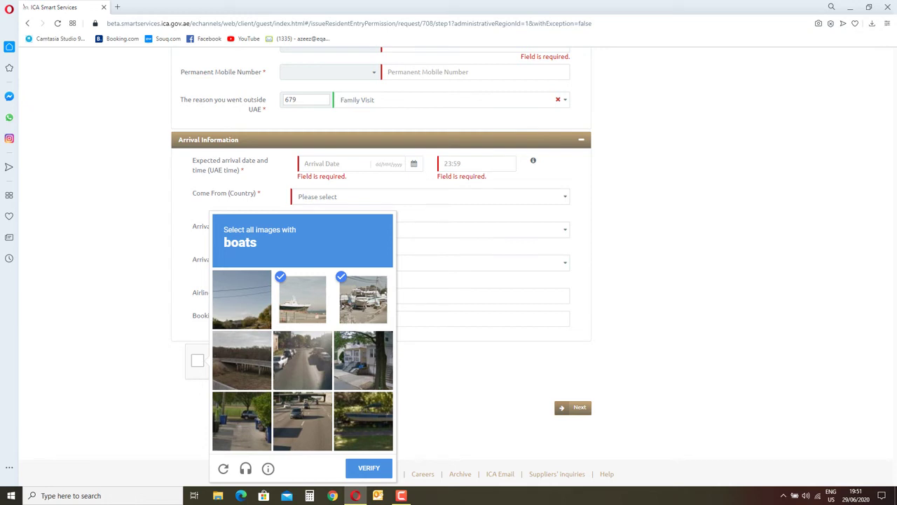
left_click(363, 420)
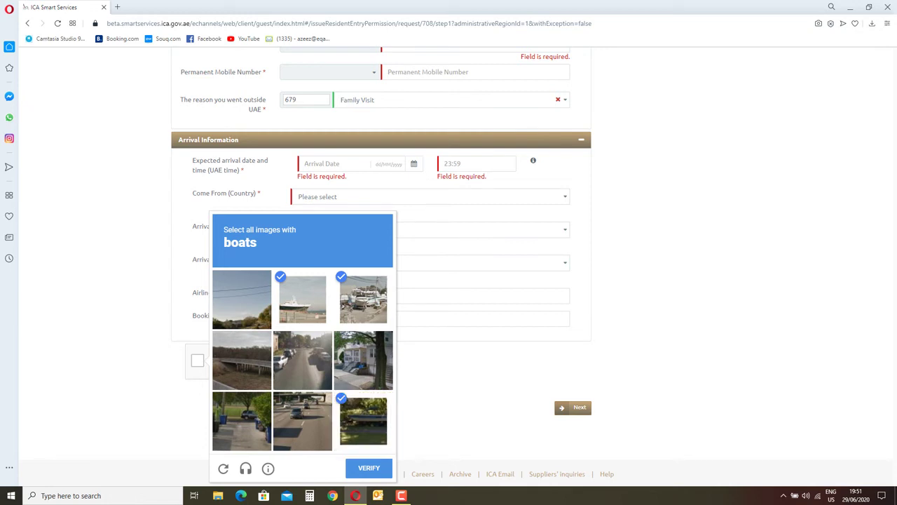
left_click(369, 468)
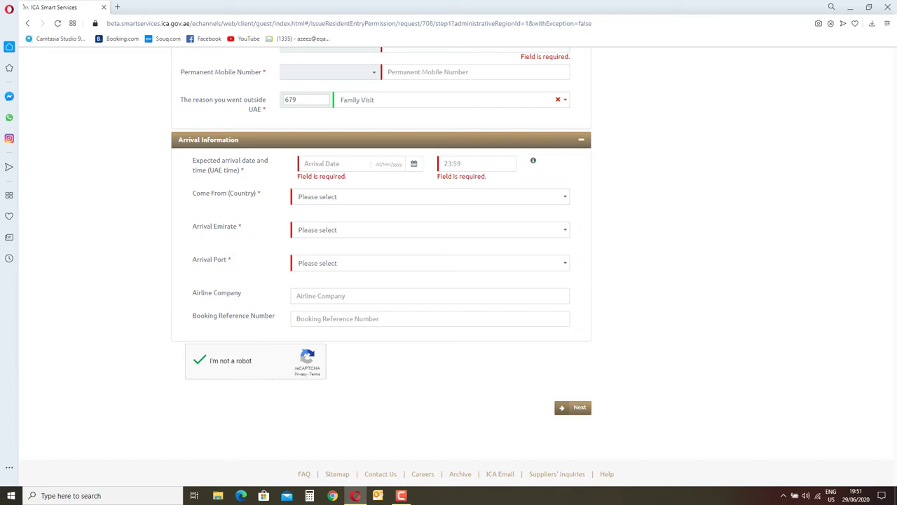
scroll(381, 266, "up", 6)
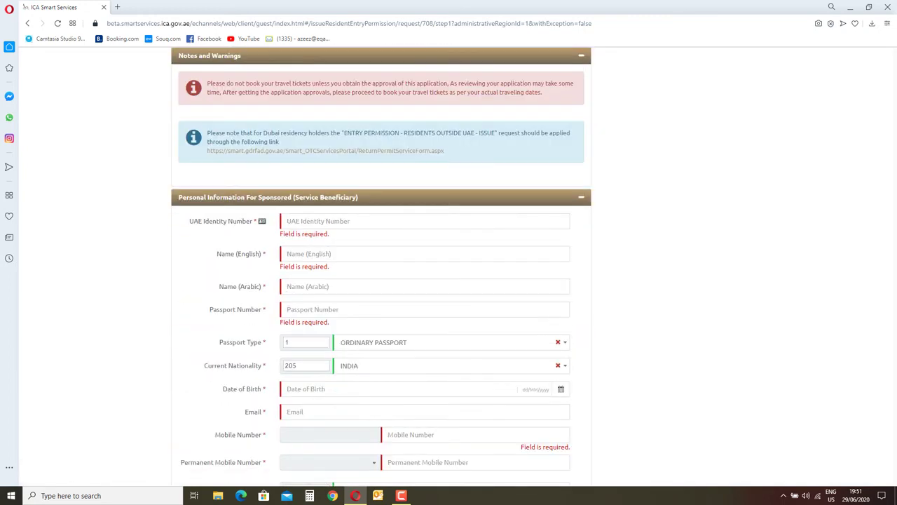
scroll(381, 266, "up", 2)
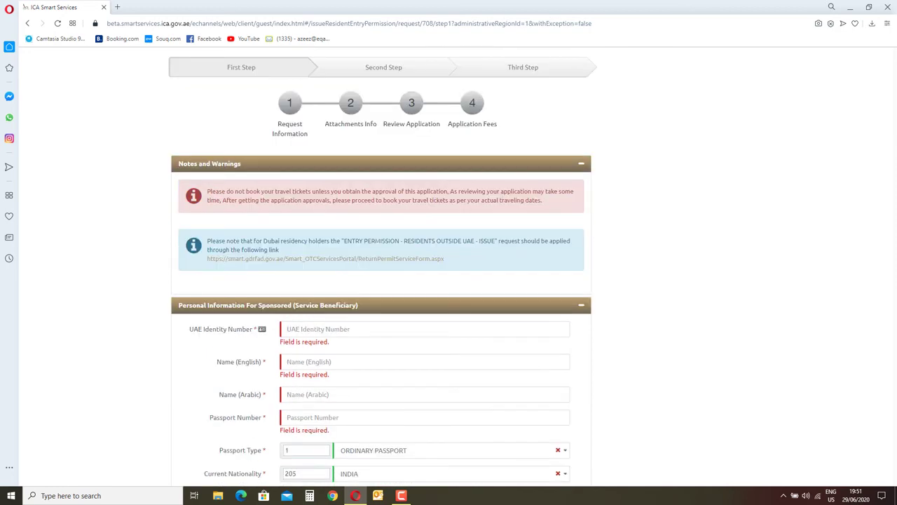